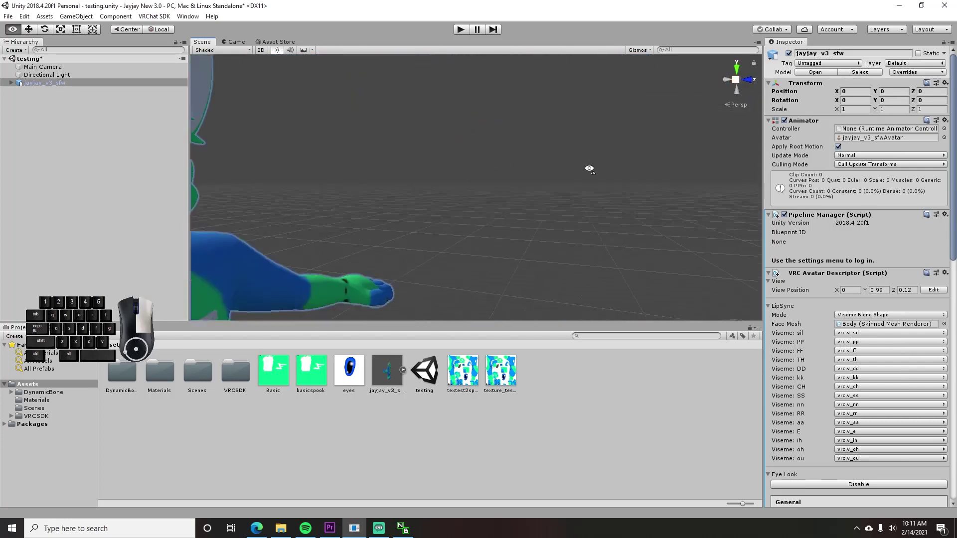
click(529, 270)
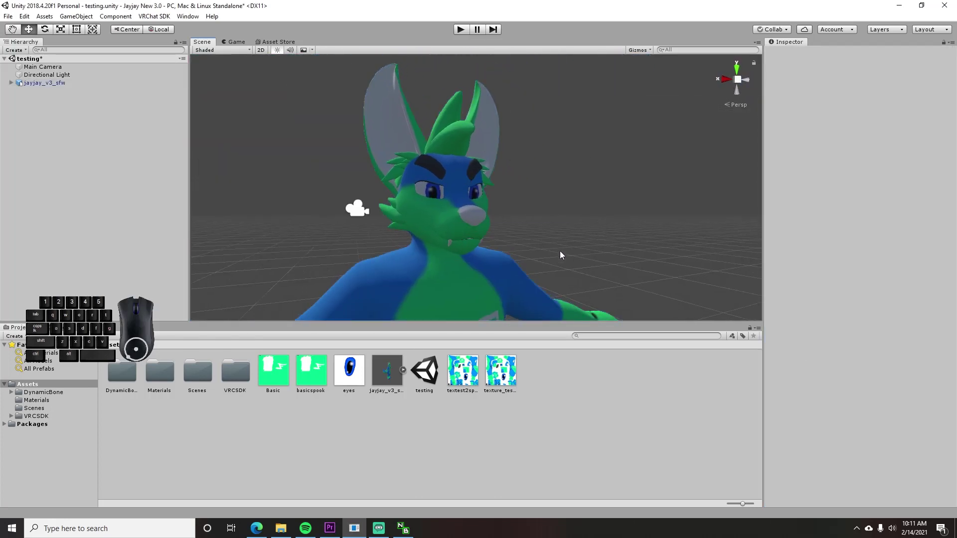
scroll(423, 257, down, 5)
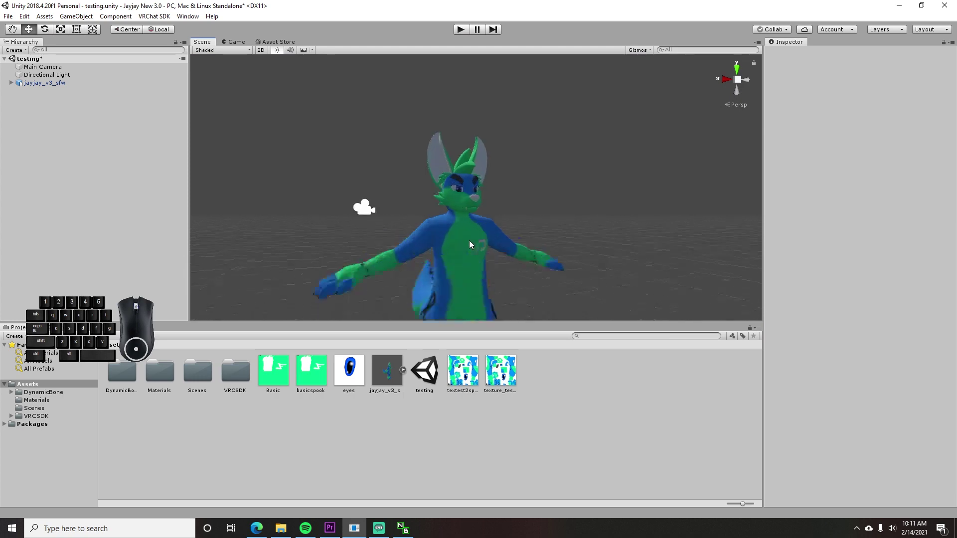
scroll(469, 243, down, 3)
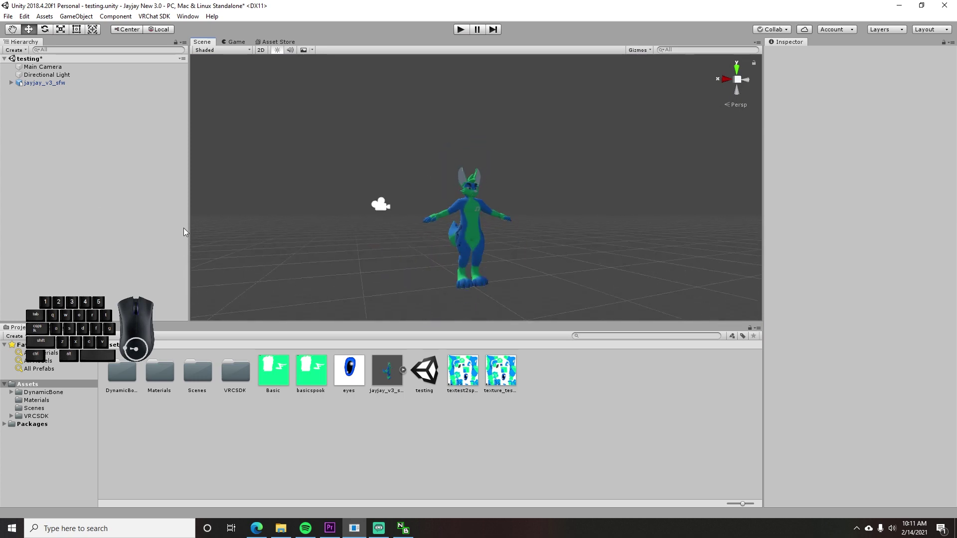
click(50, 83)
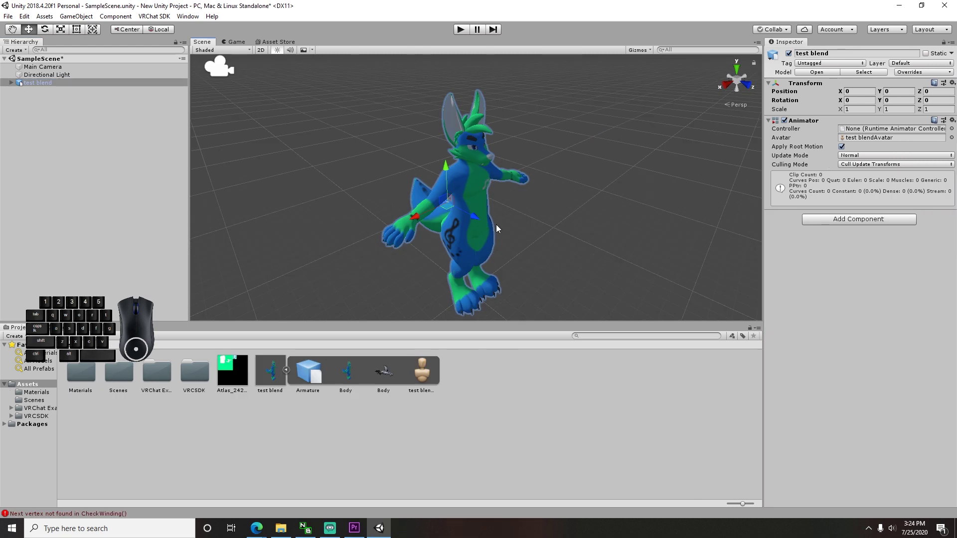
Step: Add a VRC_Avatar Descriptor component to the test blend avatar and auto-detect its lip sync visemes
mouse_move(495, 224)
alt+mouse_down()
mouse_move(489, 214)
mouse_move(477, 224)
alt+mouse_up()
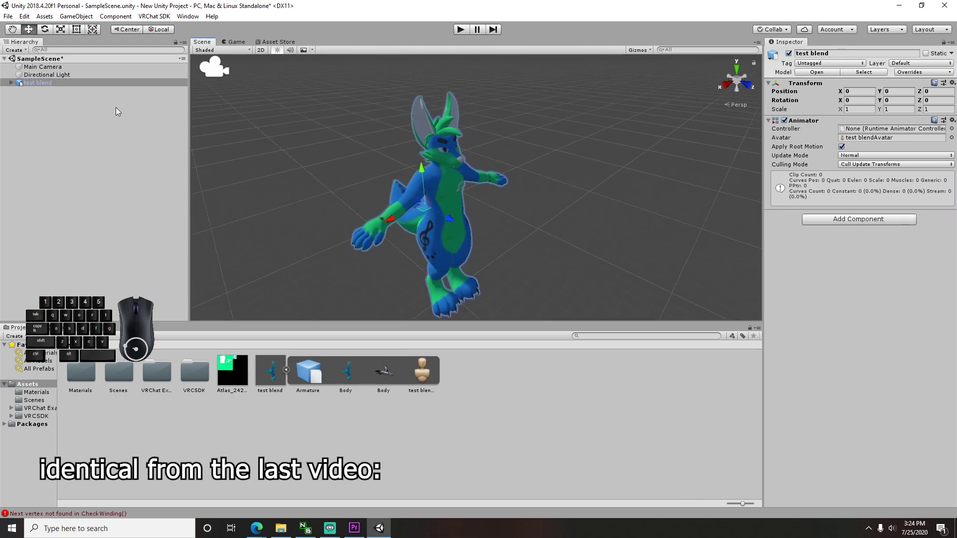
click(38, 83)
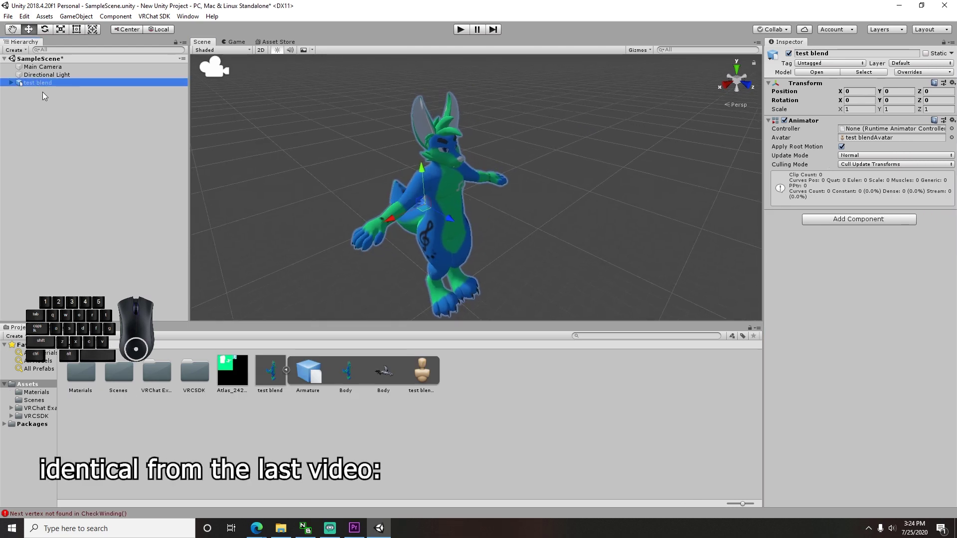
click(11, 82)
click(868, 219)
text(vr)
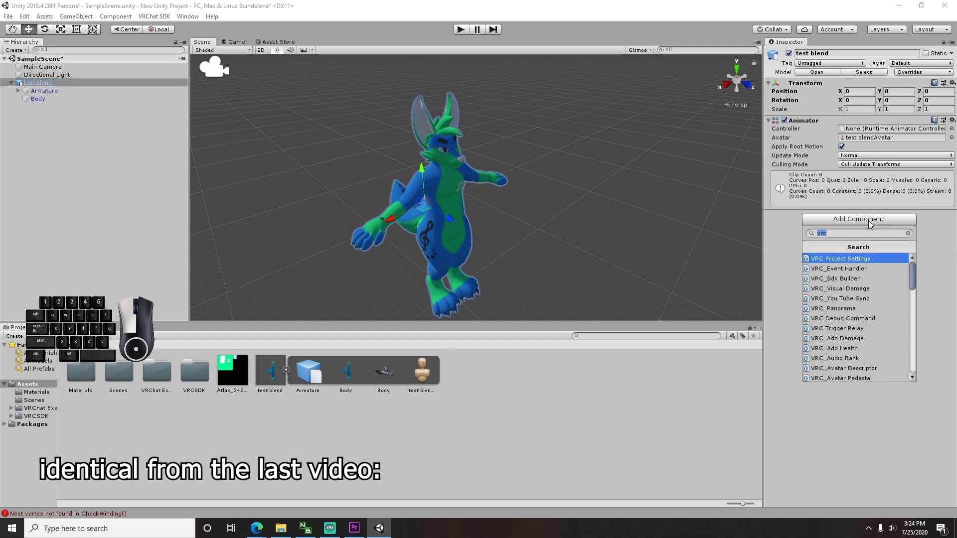
text(c)
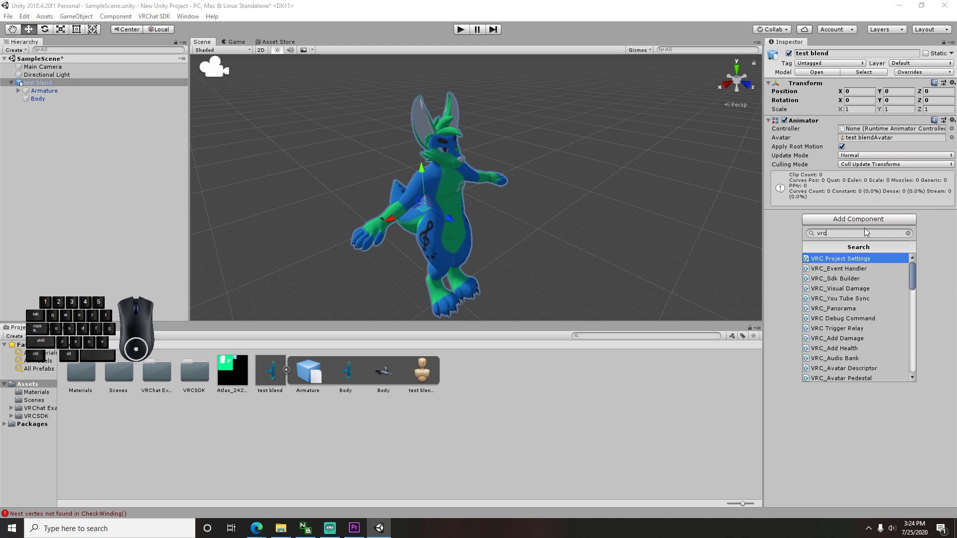
click(861, 369)
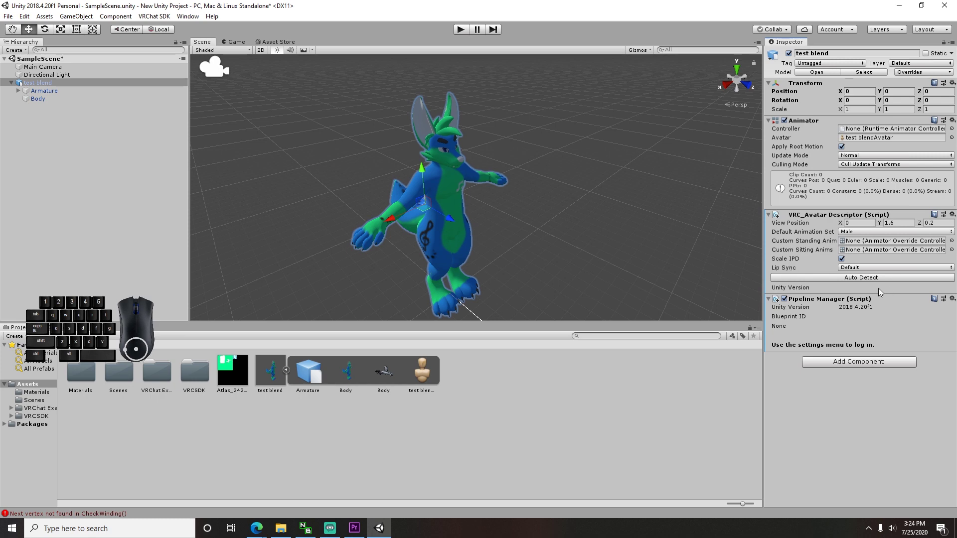
click(871, 278)
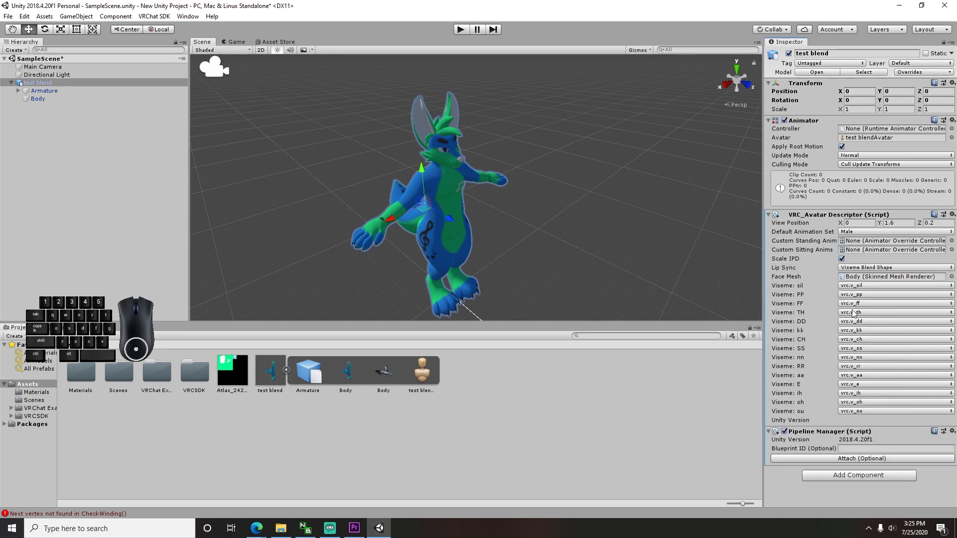
Step: Select the avatar's Body mesh and expand its BlendShapes to examine the available shape keys
scroll(573, 244, up, 5)
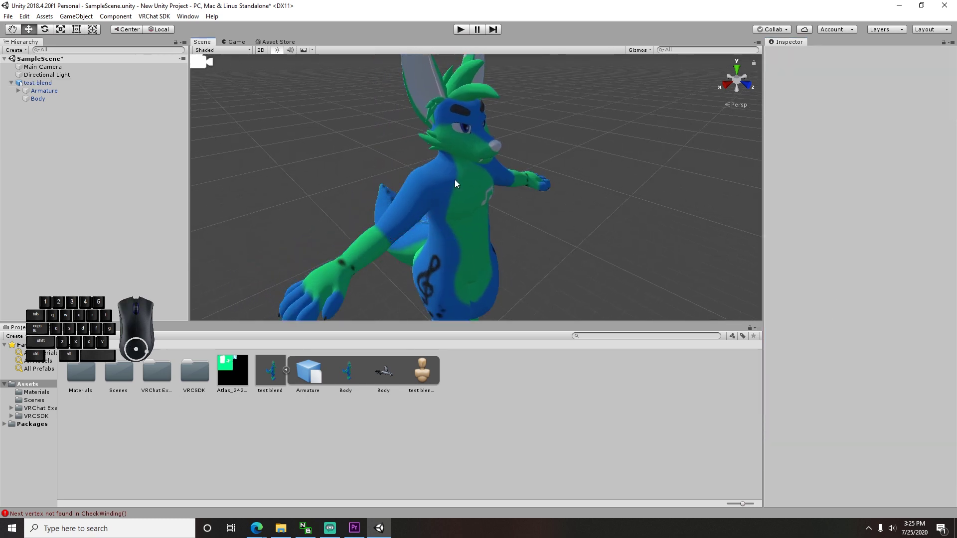
scroll(455, 181, down, 5)
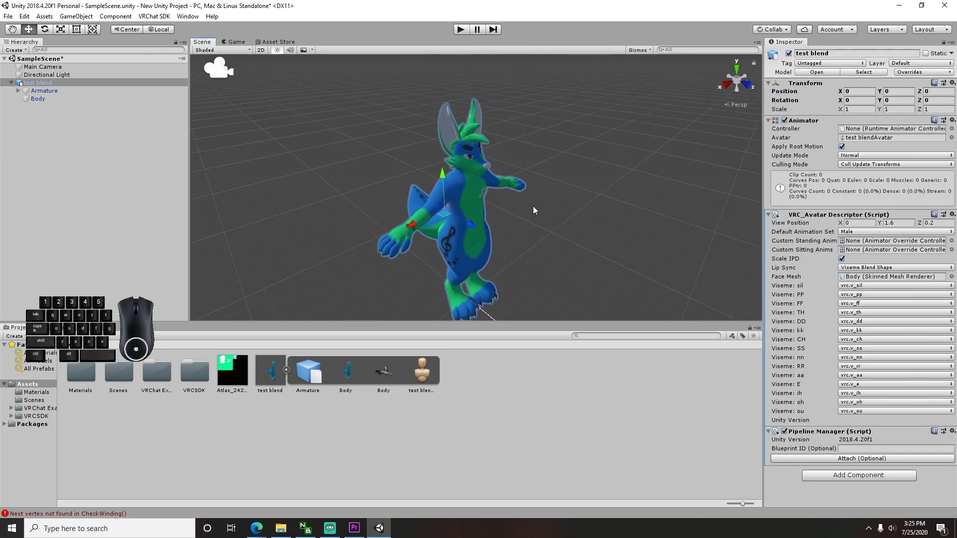
click(474, 192)
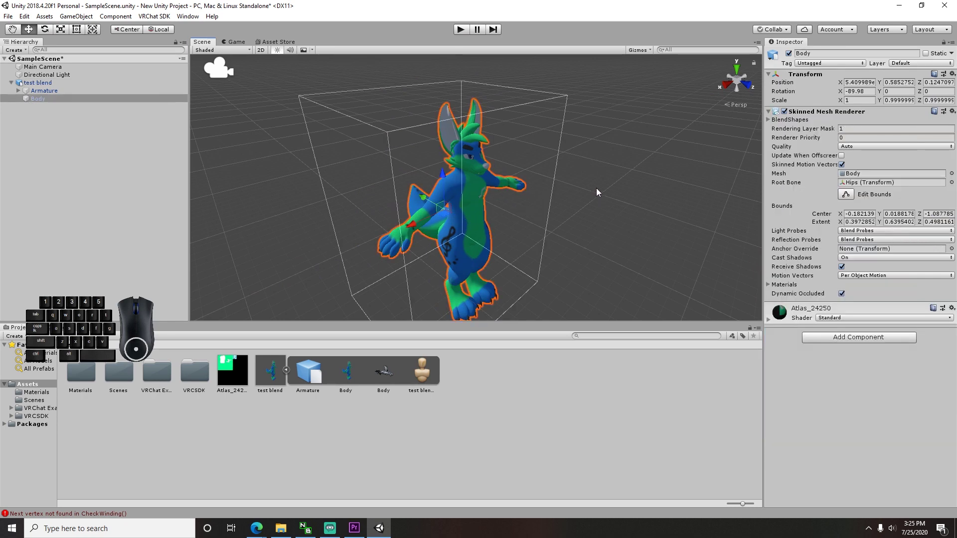
click(789, 120)
scroll(548, 102, up, 6)
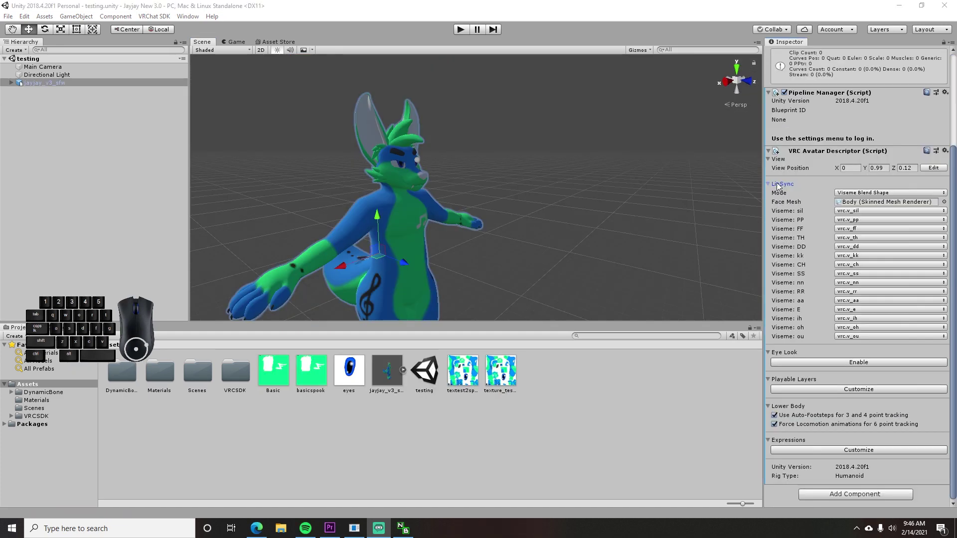
Step: Enable Eye Look in the VRC Avatar Descriptor of the jayjay_v3_sfw avatar
drag(420, 237, 392, 247)
scroll(821, 314, down, 5)
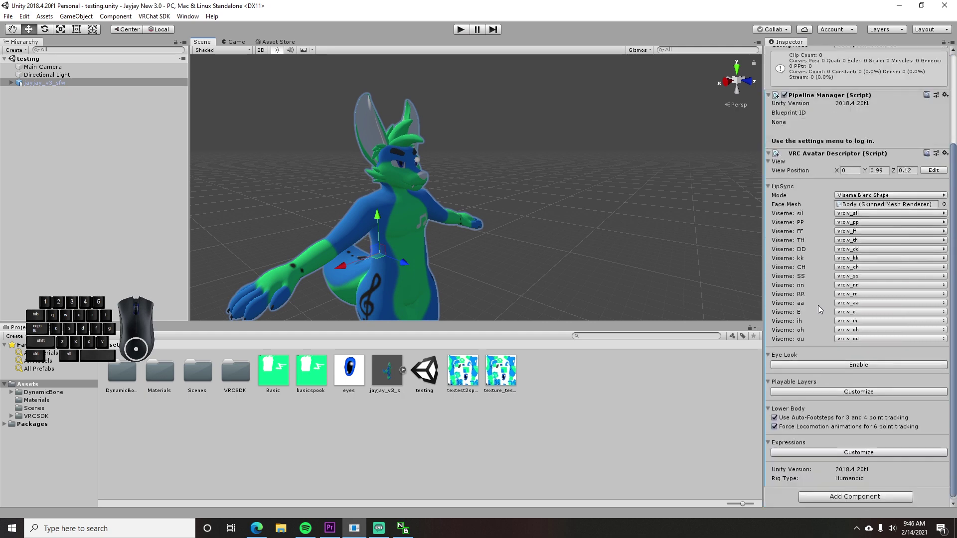
click(849, 364)
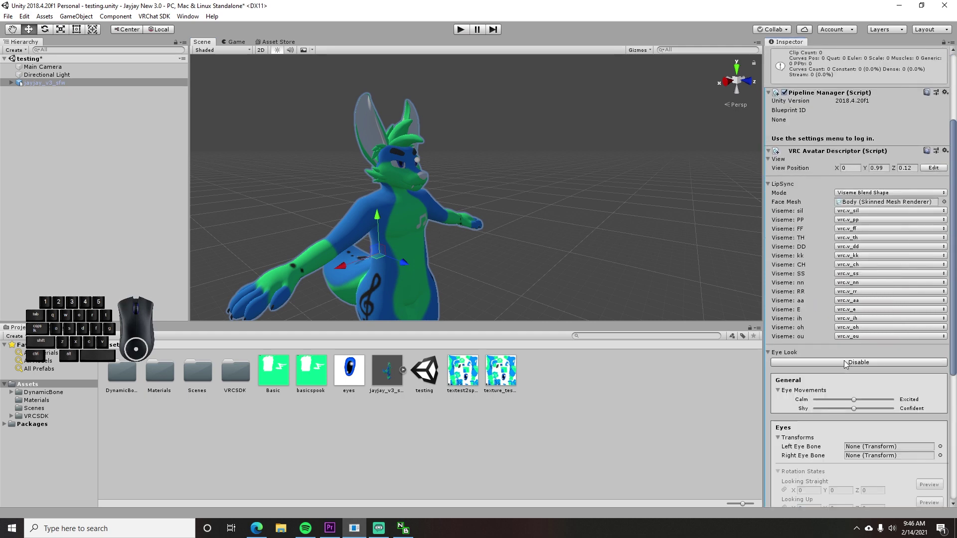
scroll(827, 349, down, 4)
scroll(921, 264, down, 2)
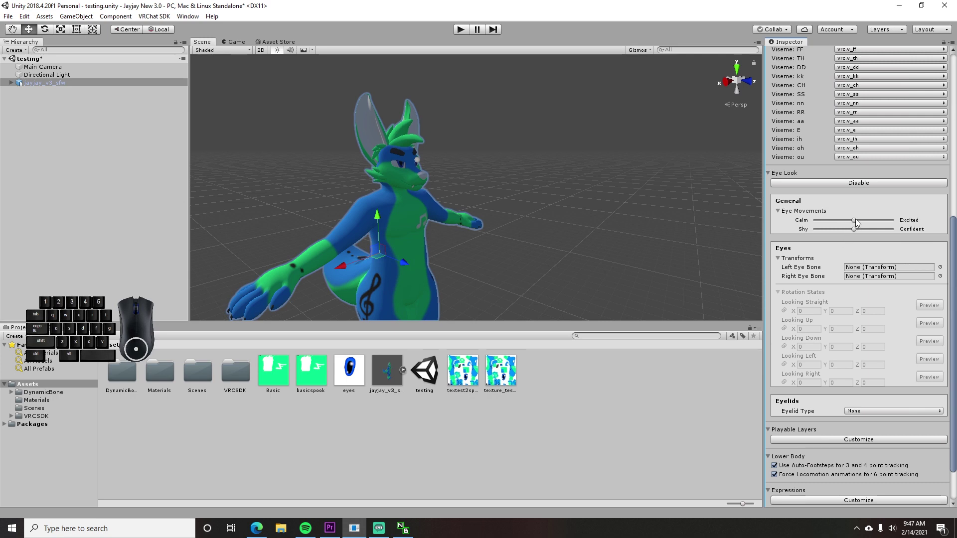
mouse_move(855, 223)
mouse_down()
mouse_move(829, 234)
mouse_move(855, 232)
mouse_up()
Step: Assign LeftEye as the left eye bone and RightEye as the right eye bone in Eye Look
click(940, 267)
key(Escape)
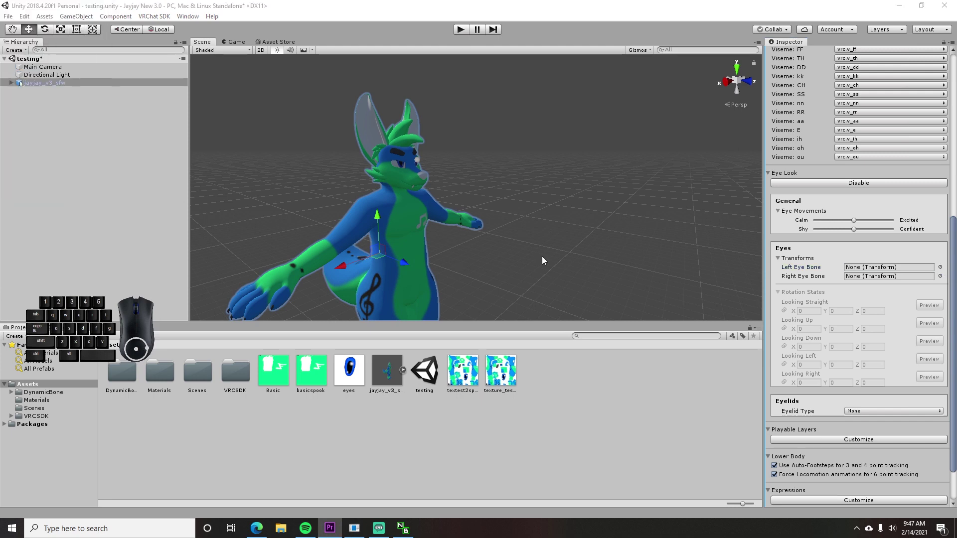
click(940, 267)
drag(100, 76, 101, 146)
double_click(31, 122)
click(940, 276)
drag(101, 75, 102, 166)
double_click(41, 111)
Step: Set the eye rotation states to X -30 for Looking Up and X 30 for Looking Down
scroll(303, 207, up, 3)
scroll(847, 301, up, 10)
alt+drag(303, 207, 419, 209)
scroll(811, 346, down, 8)
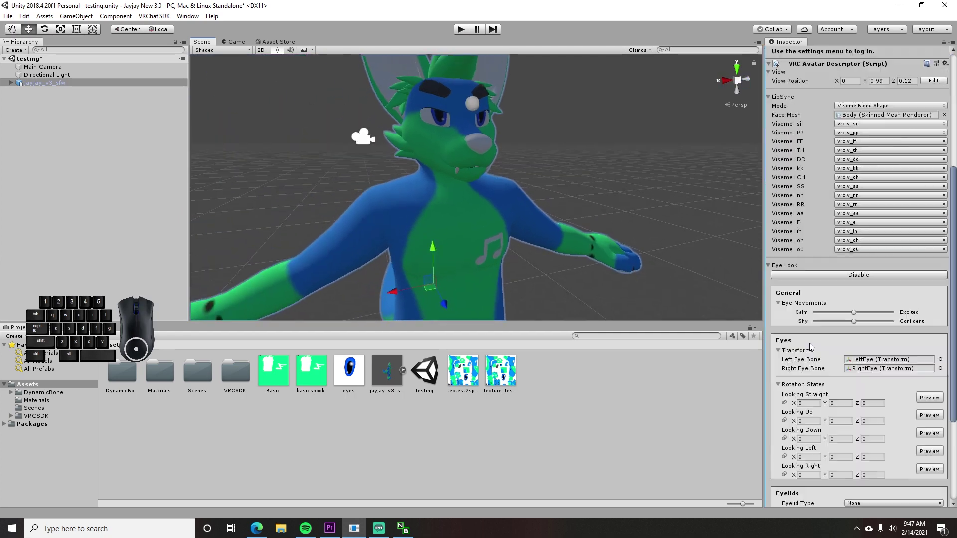
scroll(810, 342, down, 2)
click(807, 331)
text(-30)
click(812, 349)
text(30)
Step: Set the eye rotation states to Y -40 for Looking Left and Y 40 for Looking Right
scroll(826, 352, down, 2)
click(842, 338)
text(40)
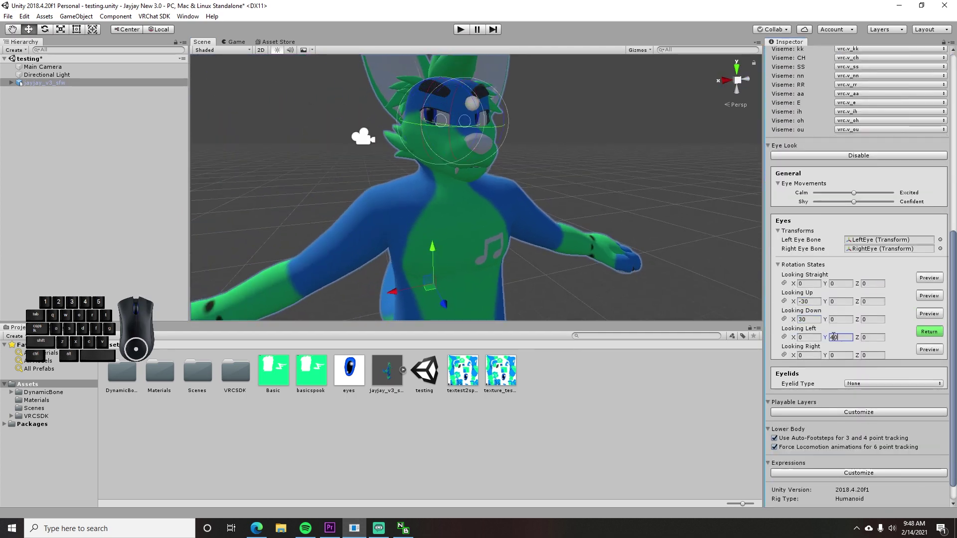
click(830, 337)
text(-)
click(837, 354)
text(40)
Step: Set the eyelid type to Blendshapes and assign the Body mesh as the eyelids mesh
scroll(828, 357, down, 2)
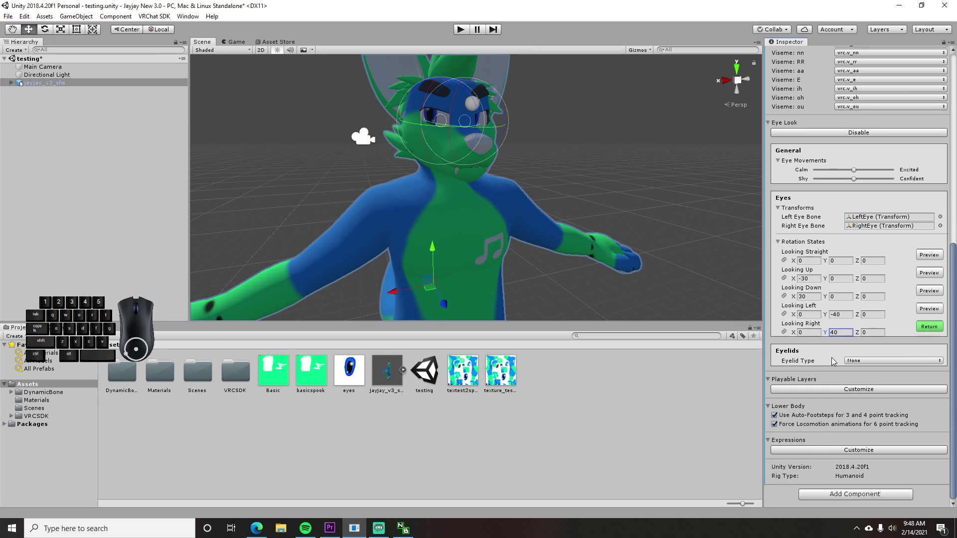
click(867, 360)
click(877, 393)
click(940, 377)
double_click(22, 47)
Step: Set the eyelid blendshape states to Blink for Blink, Eyebrows Up for Looking Up and Eyebrows Down for Looking Down
scroll(907, 343, down, 3)
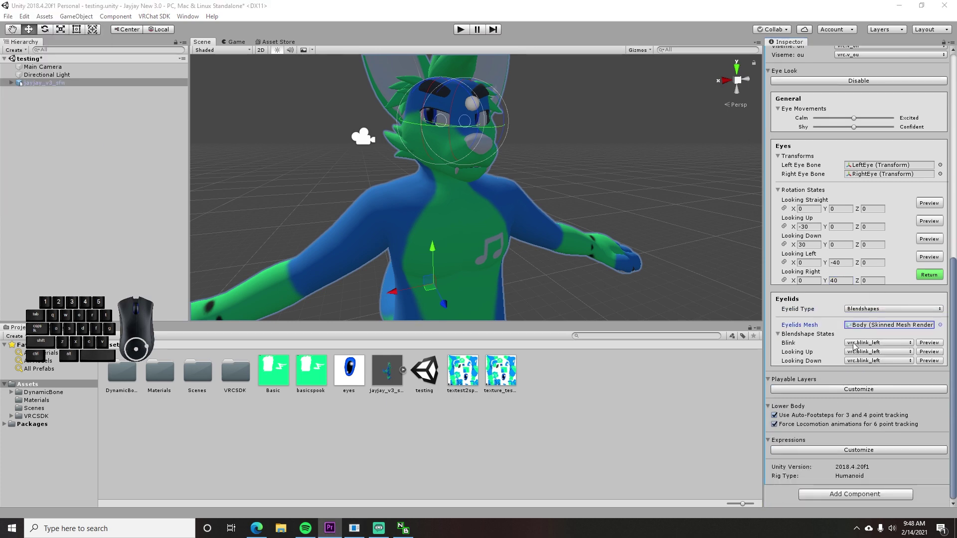
click(908, 343)
click(892, 466)
click(908, 353)
click(906, 367)
click(904, 360)
click(902, 381)
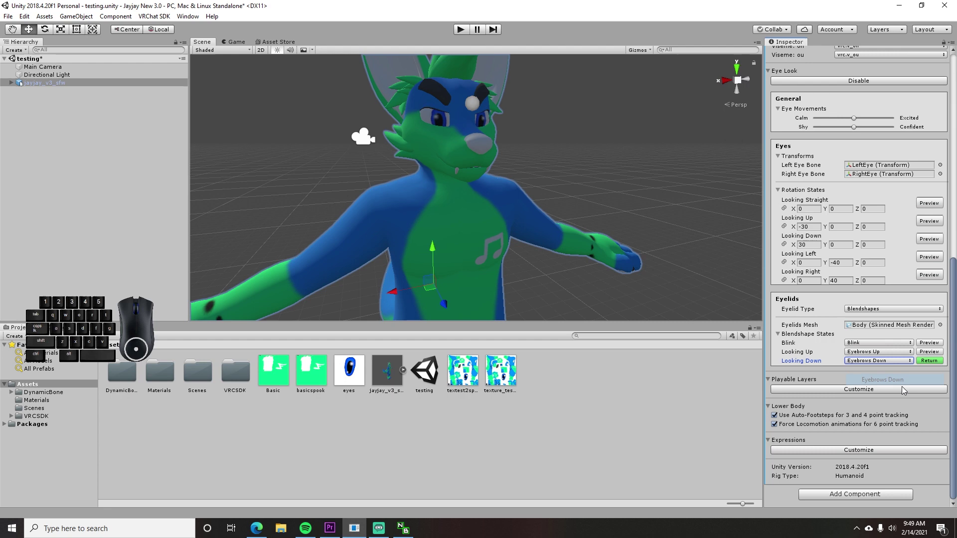
Step: Switch the descriptor's Playable Layers to customization, exposing the Base and Special layer slots
click(843, 391)
scroll(904, 381, down, 5)
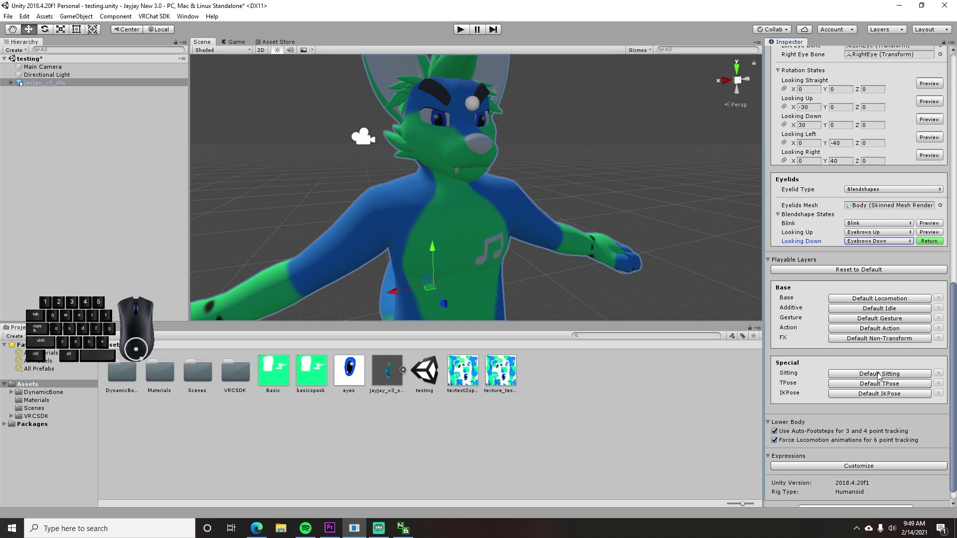
scroll(859, 324, down, 1)
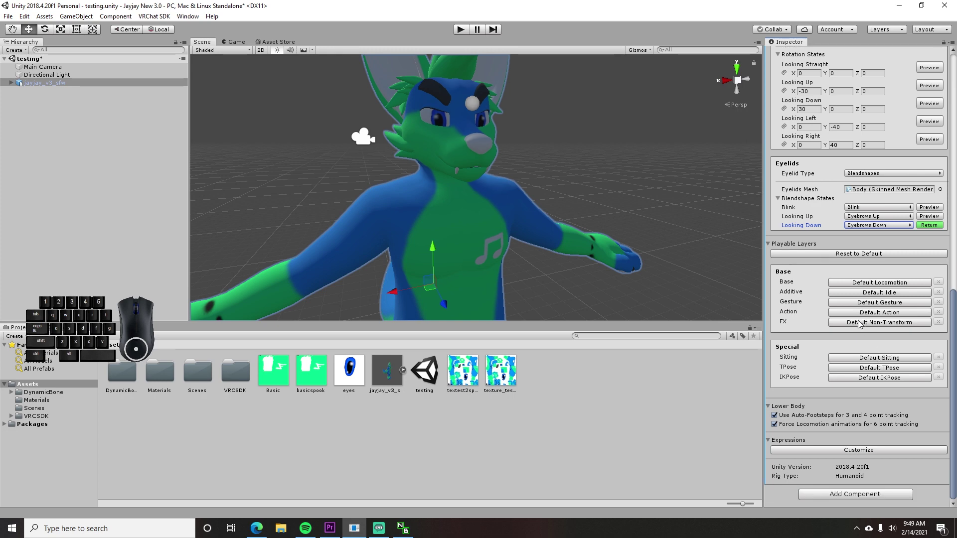
Step: Switch the descriptor's Expressions section to customization, exposing its Menu and Parameters slots
click(770, 441)
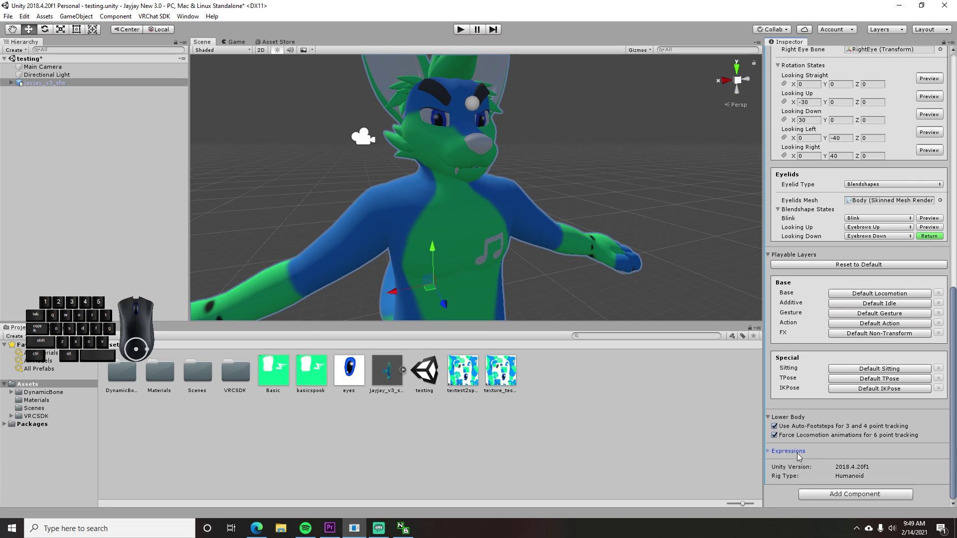
click(769, 452)
scroll(872, 438, down, 3)
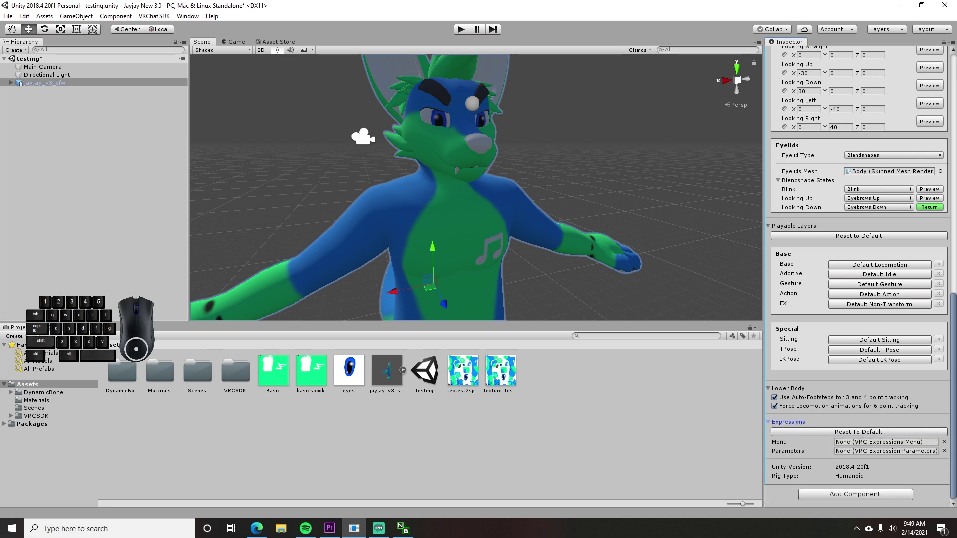
click(329, 528)
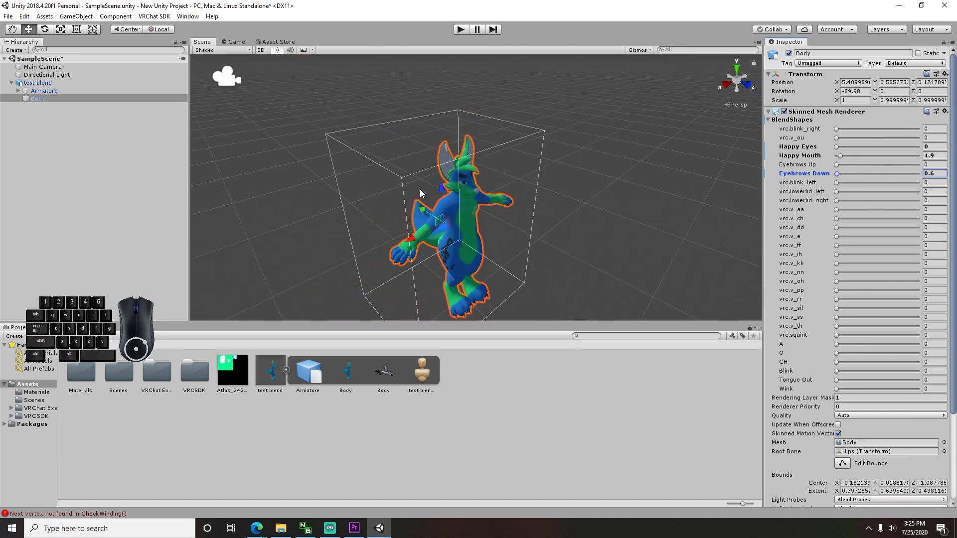
Step: Collapse the test blend avatar in the SampleScene hierarchy and select its root object
click(464, 220)
click(568, 208)
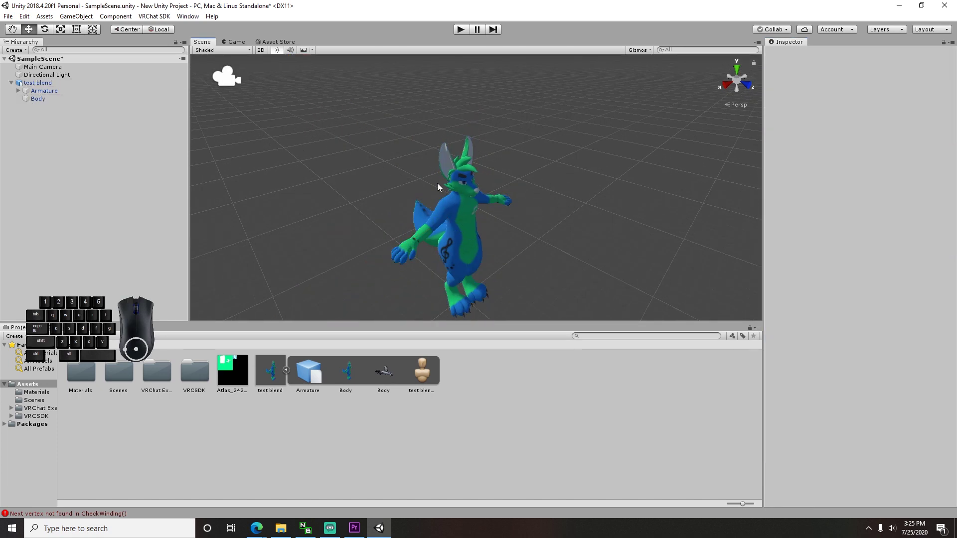
scroll(473, 249, up, 2)
mouse_move(474, 249)
middle_down()
mouse_move(460, 184)
mouse_move(472, 230)
middle_up()
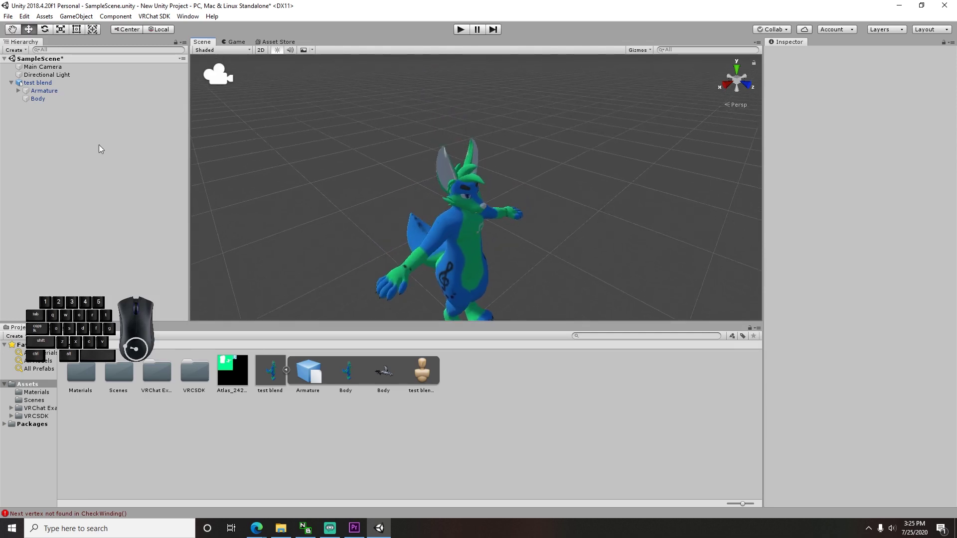
click(11, 83)
click(39, 83)
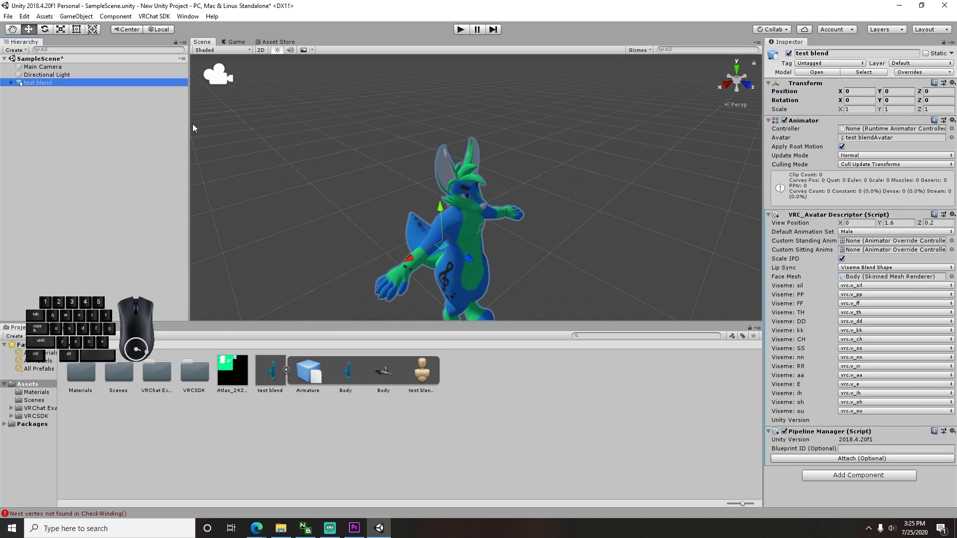
Step: Examine where the view position marker of the test blend avatar sits relative to its head
scroll(485, 194, down, 4)
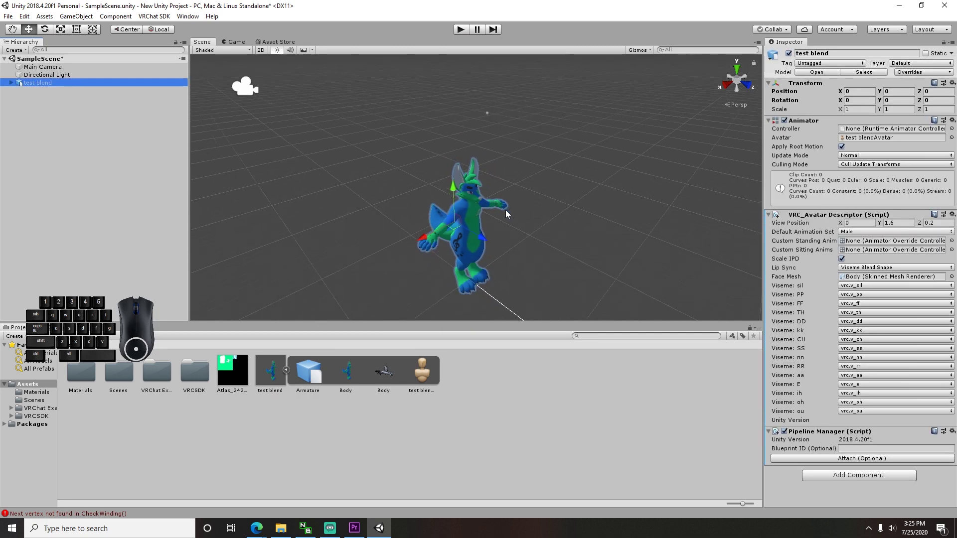
click(379, 188)
click(37, 85)
scroll(519, 115, up, 3)
middle_drag(518, 115, 488, 171)
scroll(447, 160, up, 3)
scroll(438, 157, up, 1)
scroll(405, 154, down, 3)
middle_drag(455, 234, 482, 163)
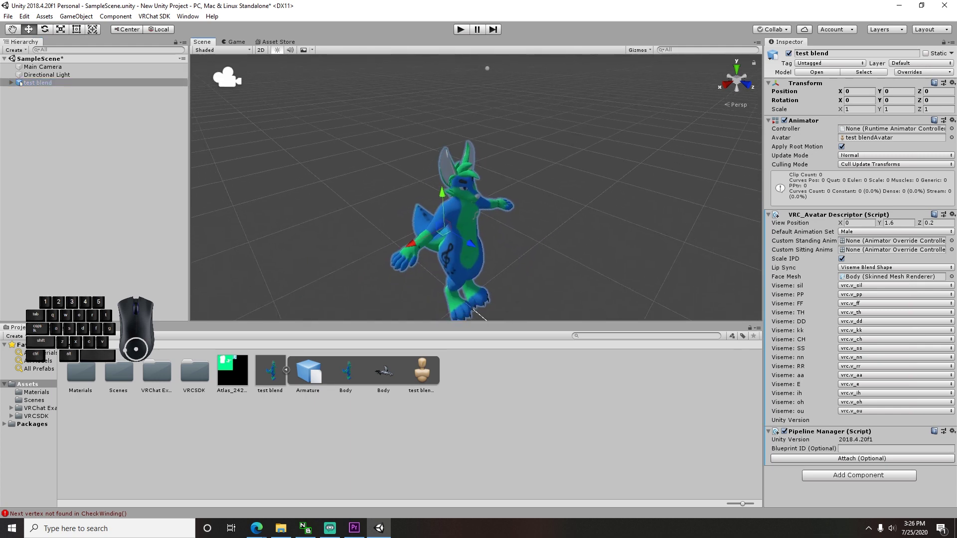
click(330, 529)
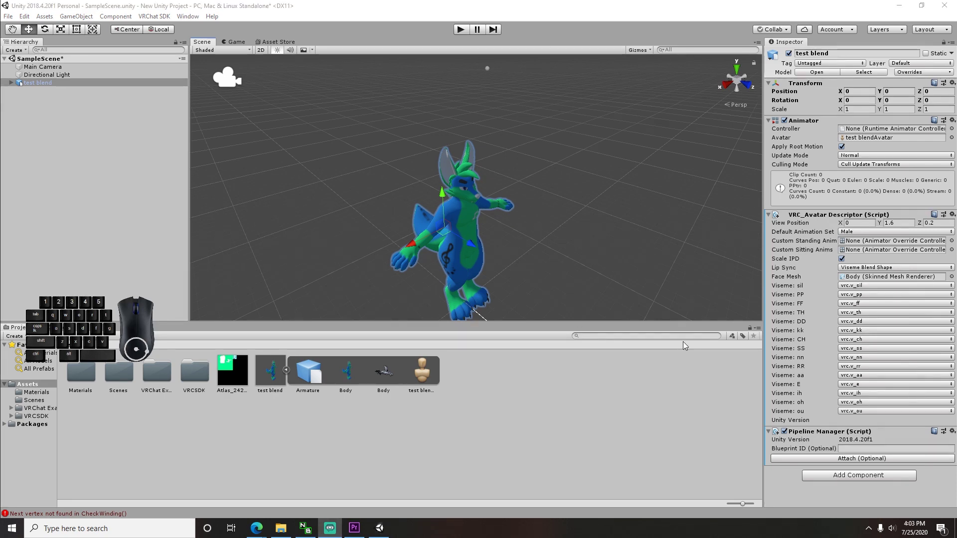
click(568, 202)
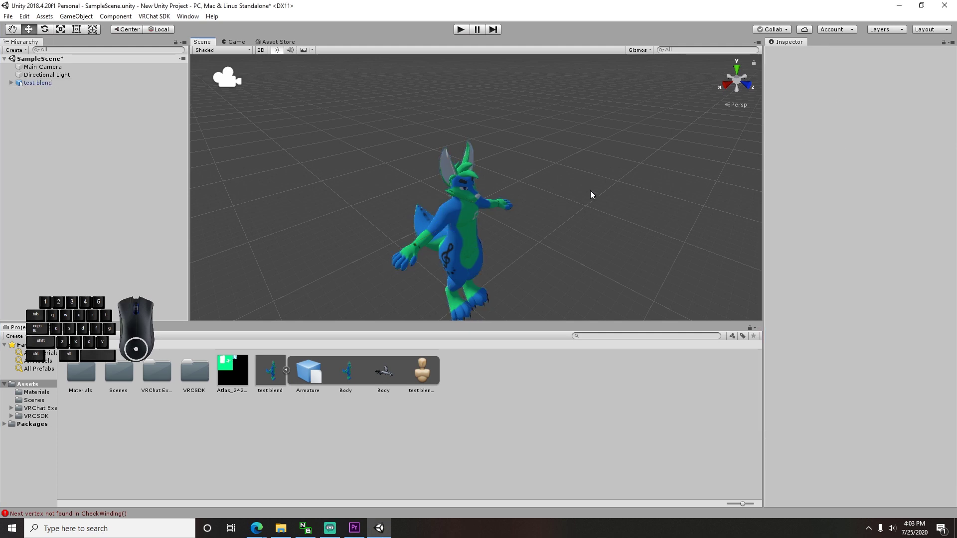
Step: Select the test blend avatar in the scene hierarchy to show its avatar descriptor settings
scroll(573, 218, down, 3)
scroll(573, 206, up, 2)
scroll(483, 246, up, 3)
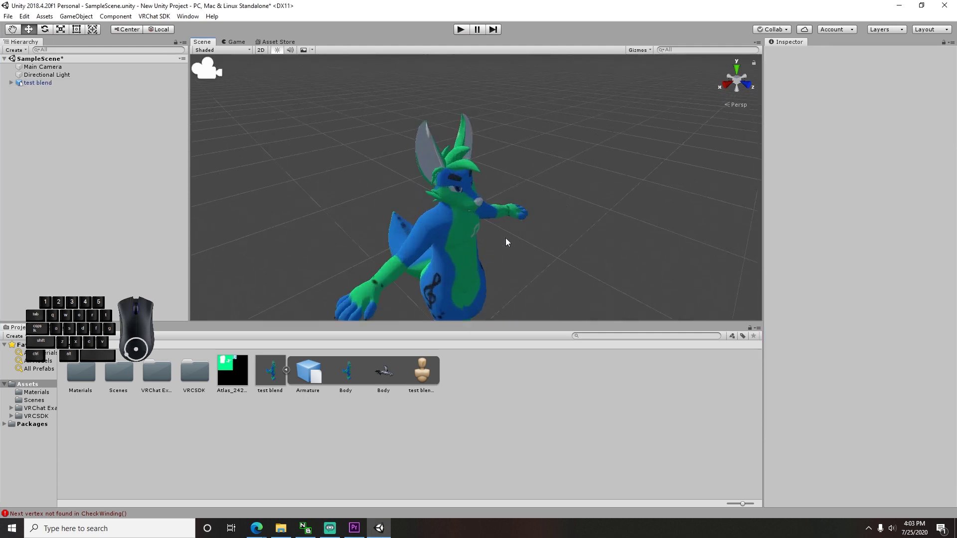
click(47, 83)
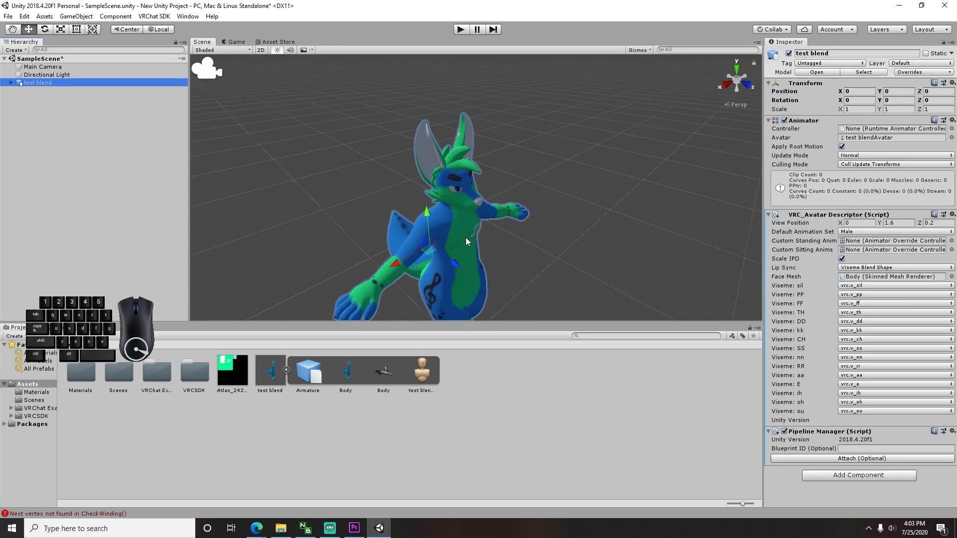
scroll(542, 234, down, 3)
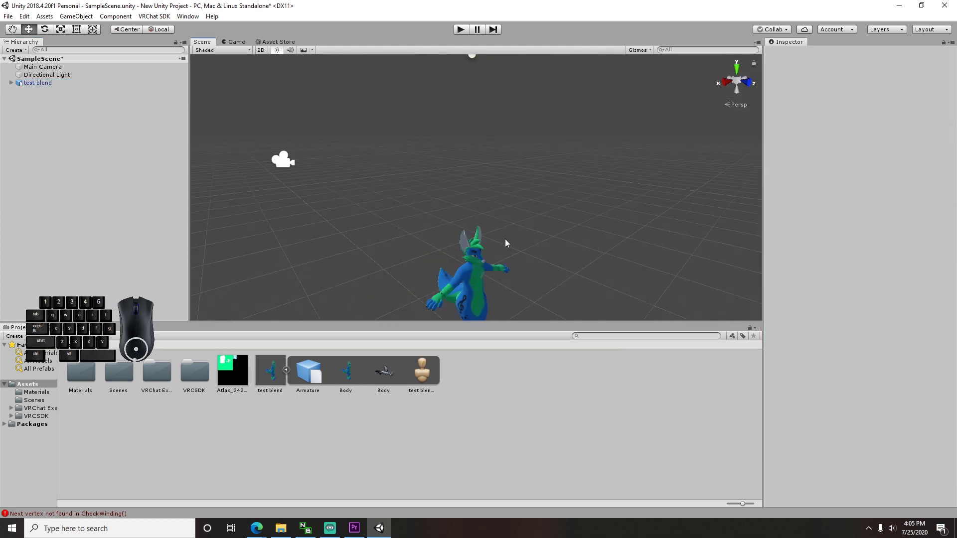
Step: Try scaling the test blend avatar to 3 on the X, Y and Z axes
click(480, 261)
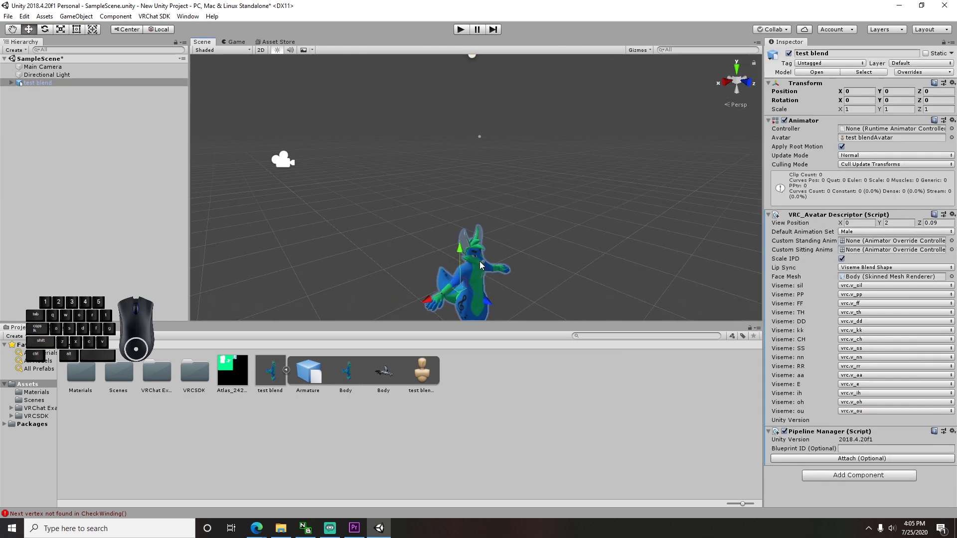
click(859, 109)
text(3)
click(892, 109)
text(3)
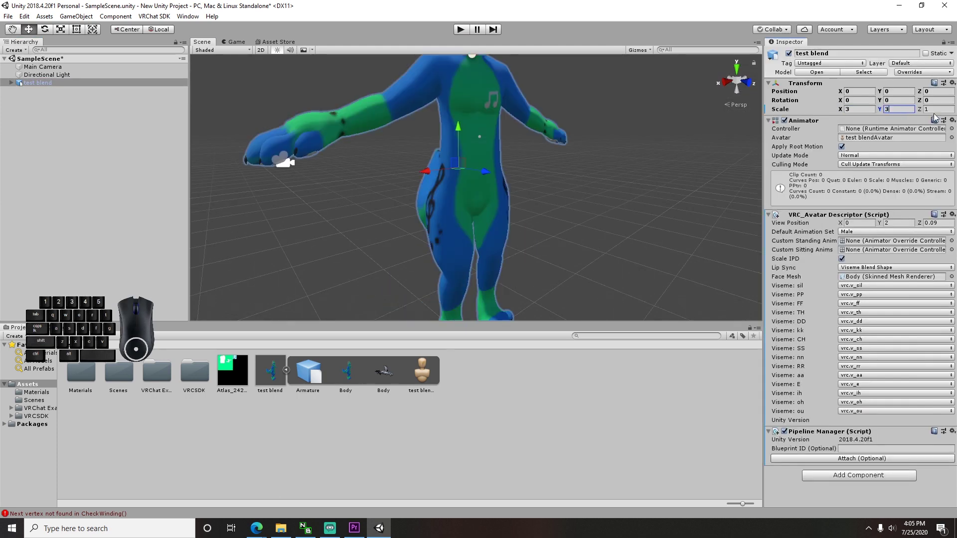
click(937, 109)
text(3)
middle_drag(498, 125, 479, 180)
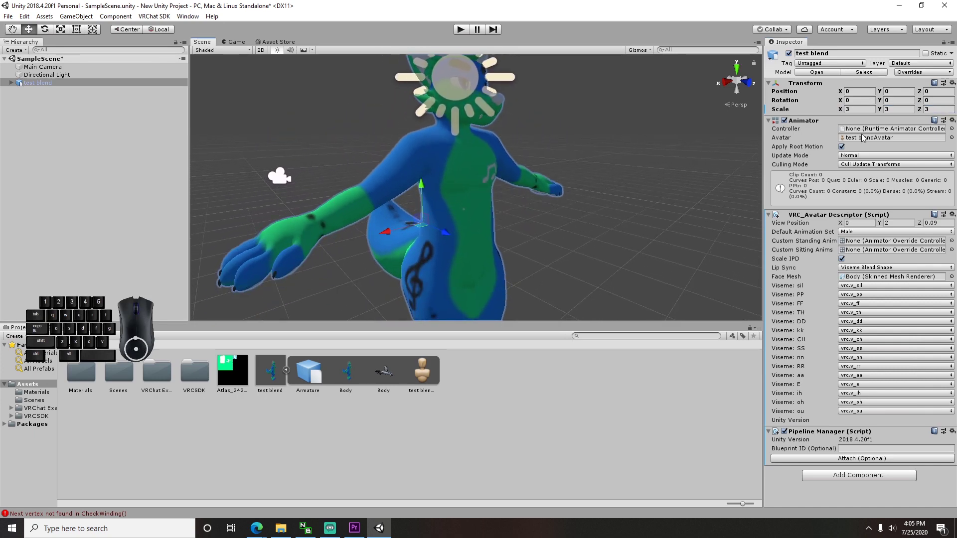
Step: Set the test blend avatar's scale to 2 on the X, Y and Z axes and check its head up close
click(859, 109)
text(2)
click(892, 109)
text(2)
click(936, 109)
text(2)
middle_drag(478, 250, 473, 222)
scroll(473, 222, up, 5)
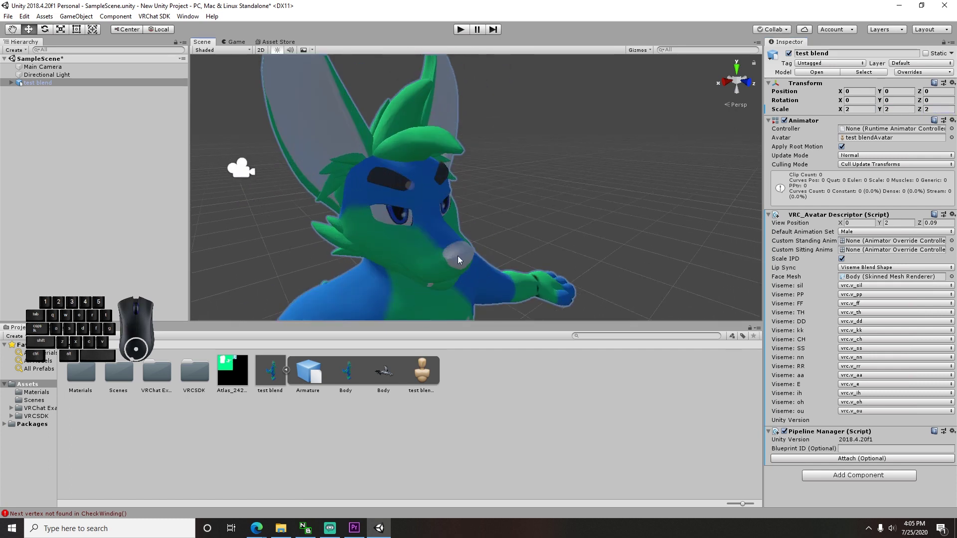
middle_drag(457, 256, 425, 204)
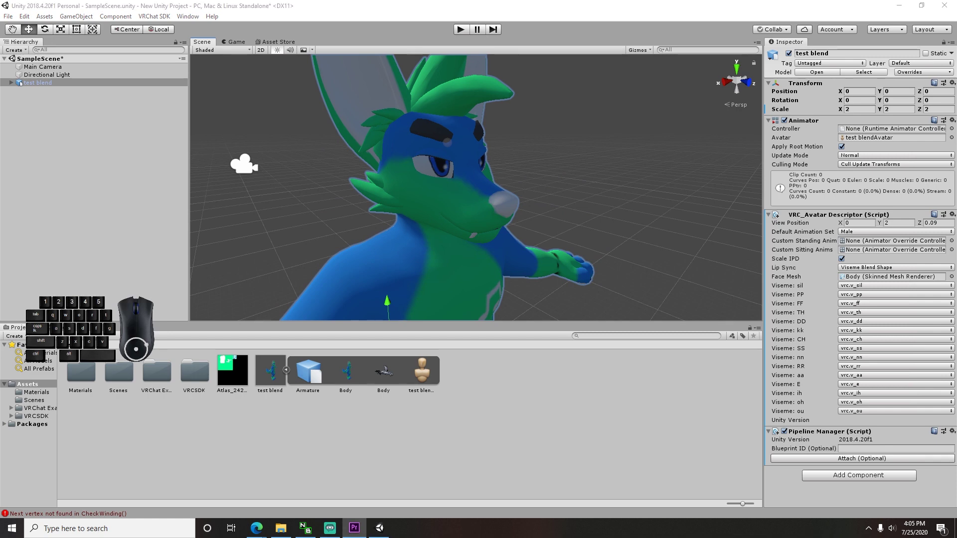
Step: Set the Z value of the avatar descriptor's View Position to 0.17, moving the marker forward between the eyes
click(943, 223)
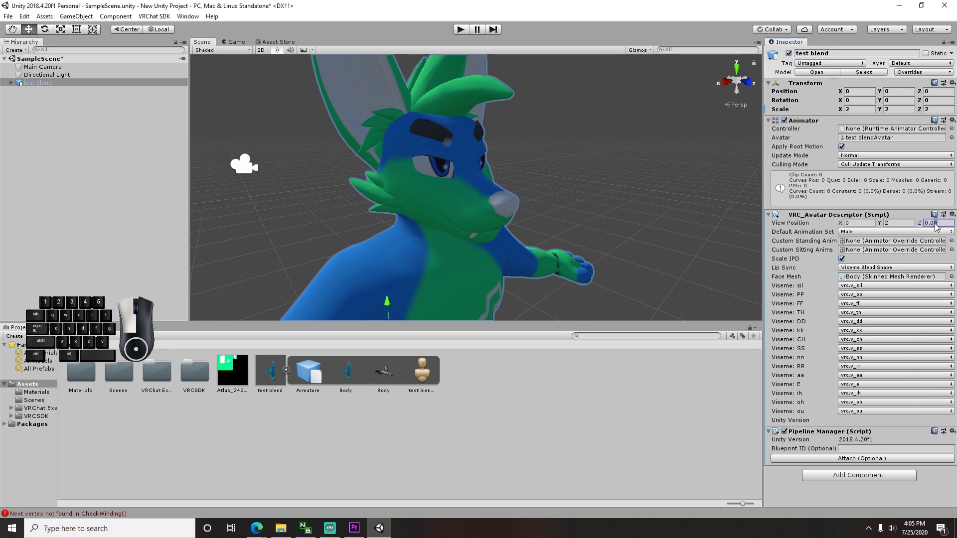
text(0.11)
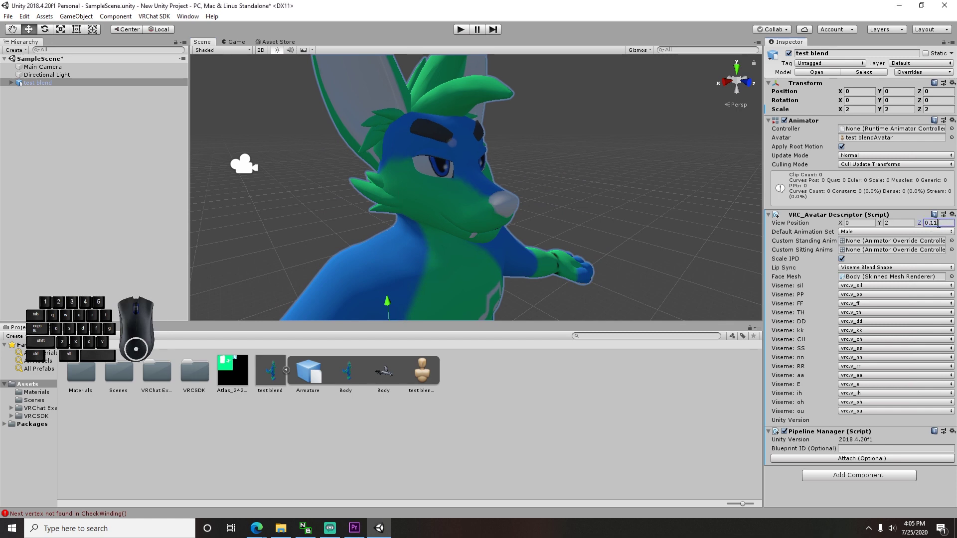
key(BackSpace)
text(5)
key(BackSpace)
text(6)
key(BackSpace)
text(7)
Step: Set the Y value of the avatar descriptor's View Position to 1.97, lowering the marker towards eye level
click(897, 223)
text(1.99)
key(BackSpace)
text(7)
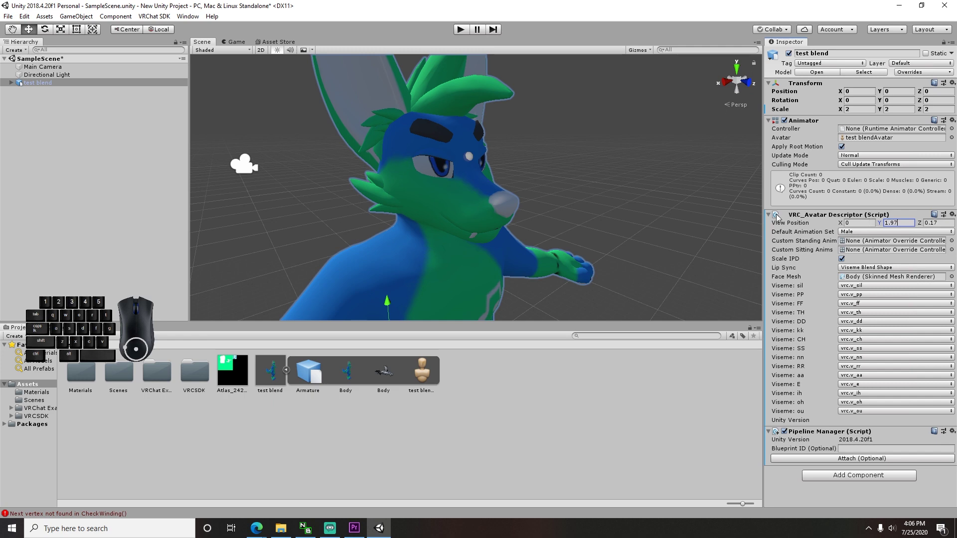
click(517, 172)
scroll(466, 207, down, 5)
click(465, 207)
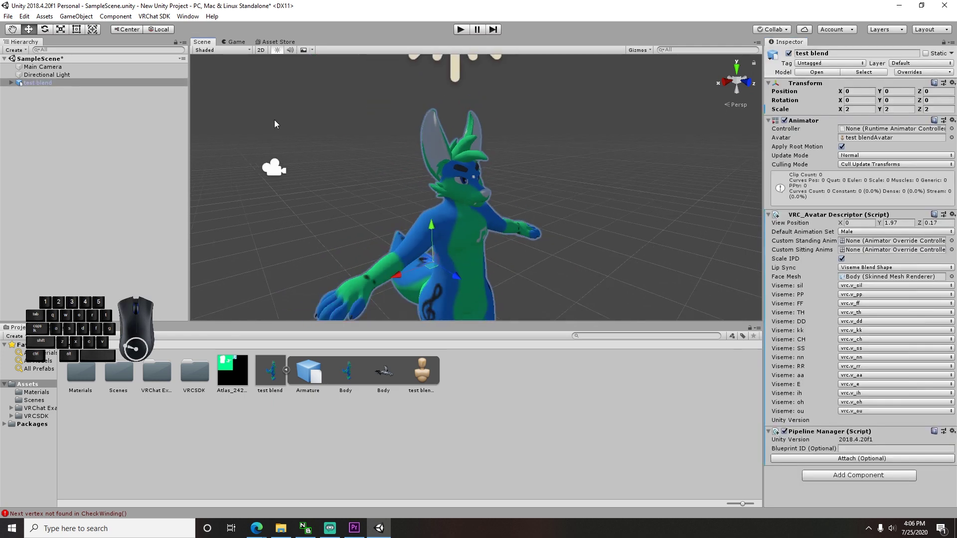
Step: Save the SampleScene with the avatar's updated scale and view position
click(7, 17)
click(7, 16)
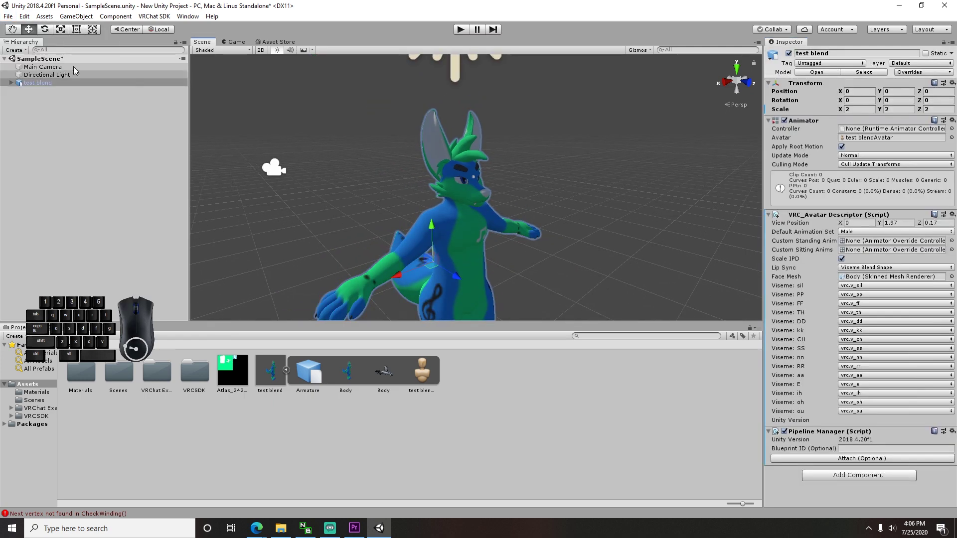
click(8, 16)
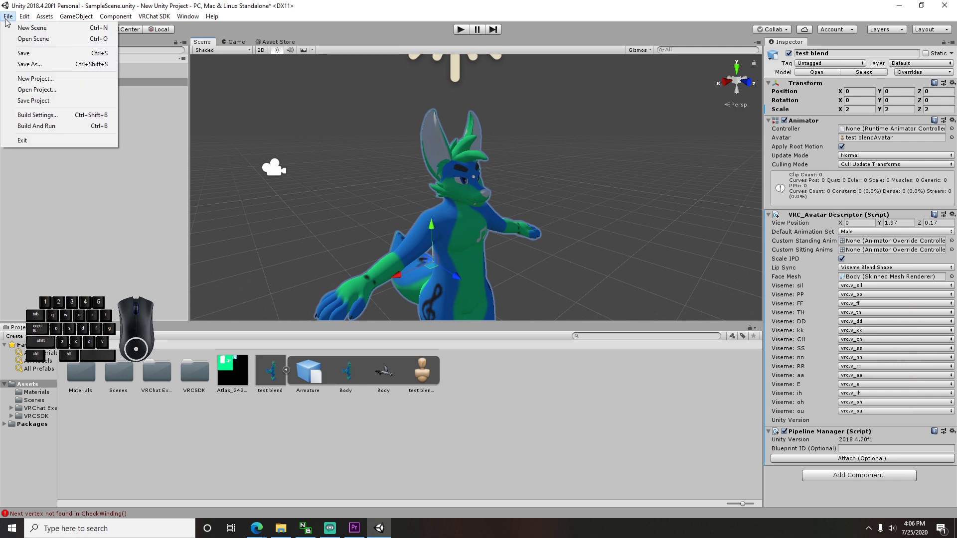
click(23, 53)
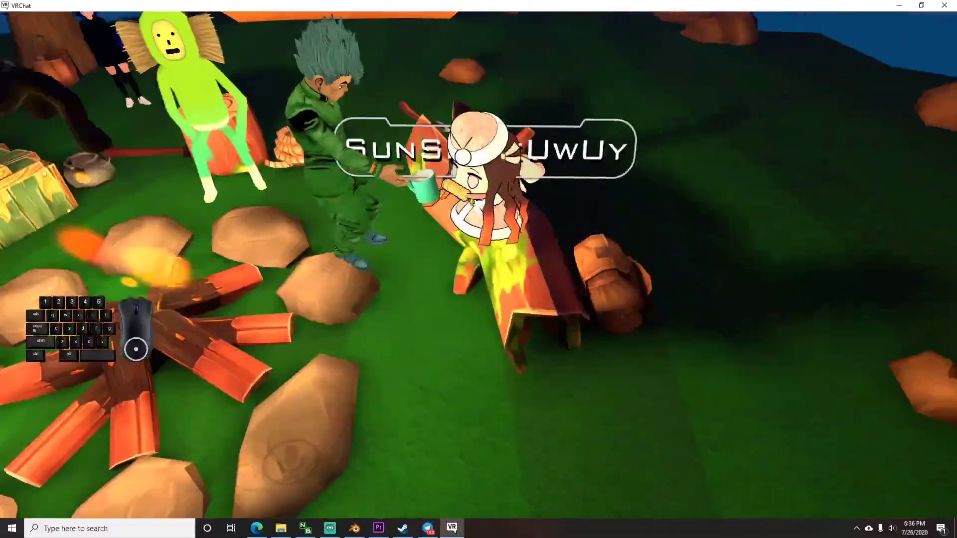
key(space)
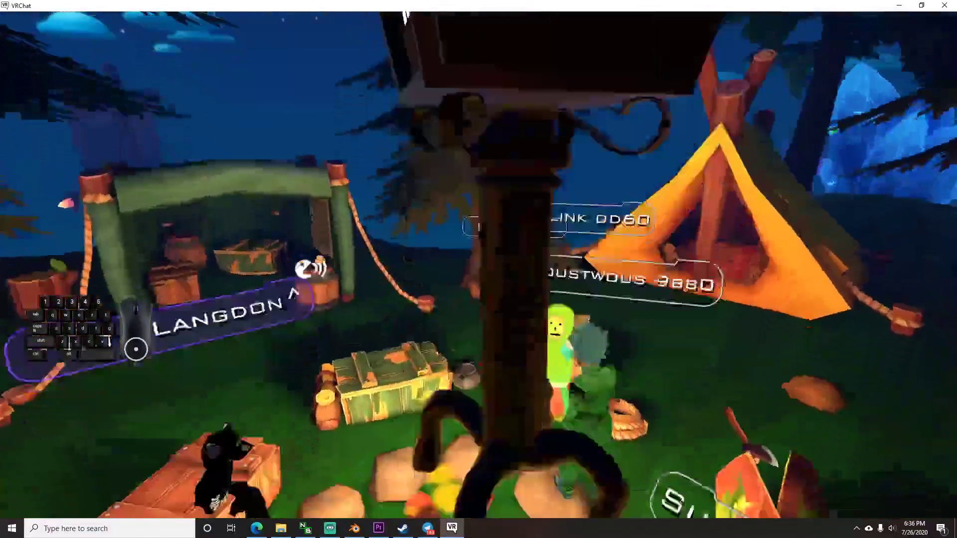